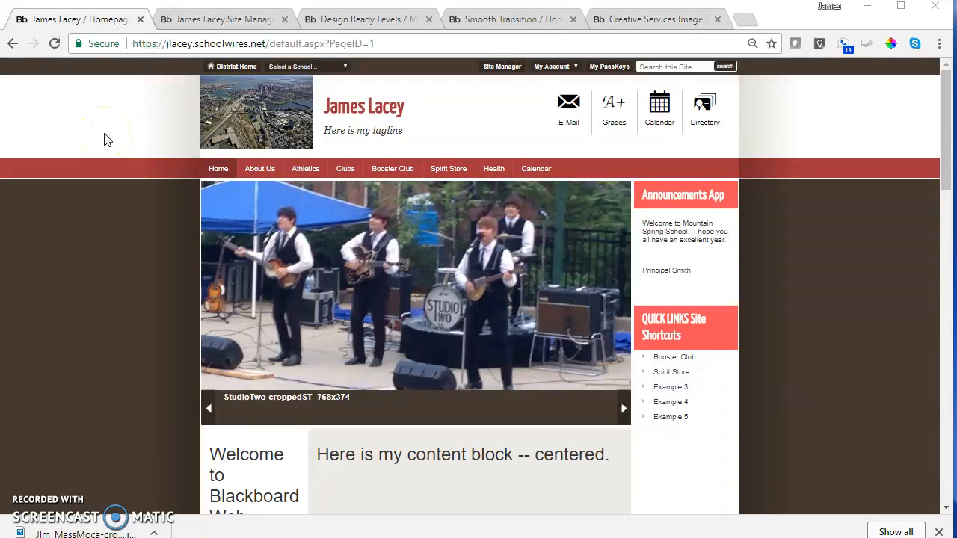
# Open the template library in Site Manager and examine the licensed templates' logo and photo dimensions, including Smooth Transition
pyautogui.click(220, 22)
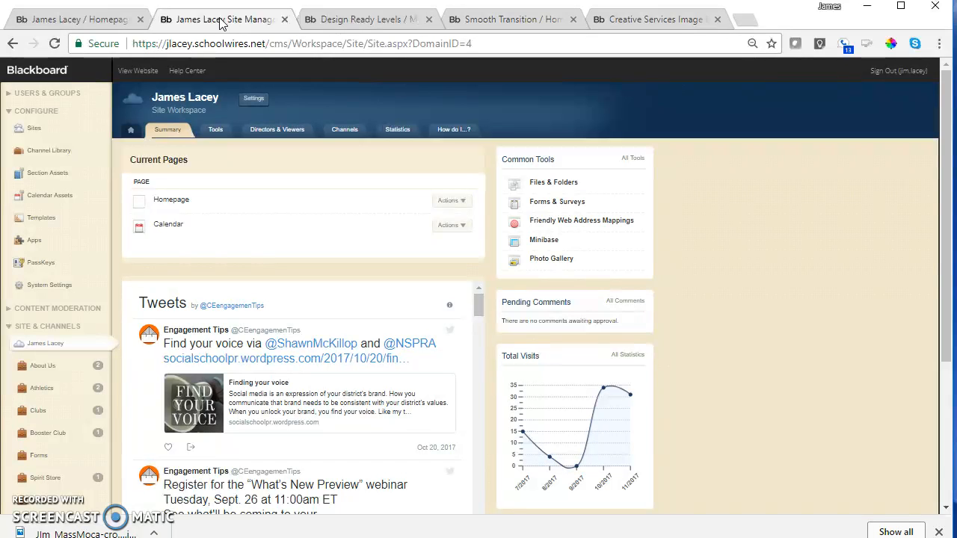
pyautogui.click(221, 22)
pyautogui.click(32, 219)
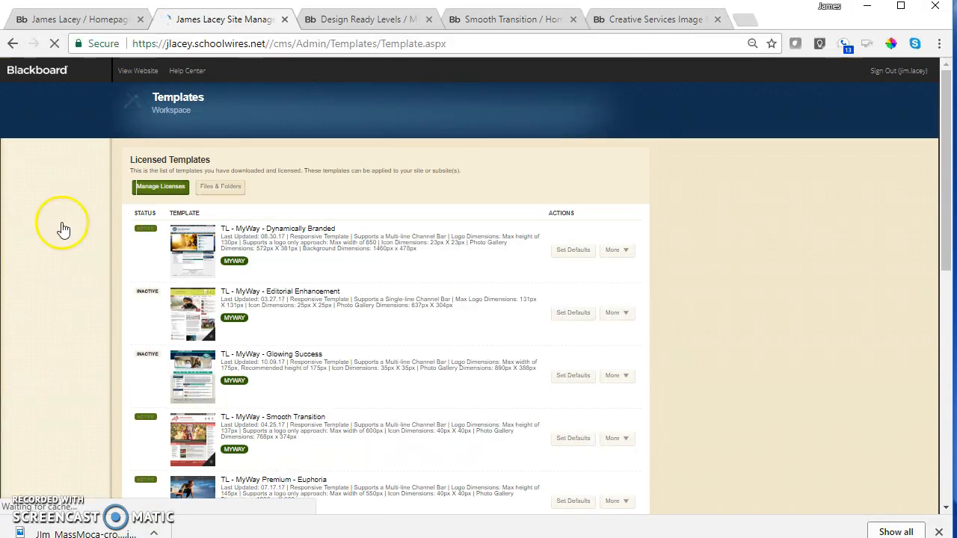
pyautogui.scroll(-3, 336, 343)
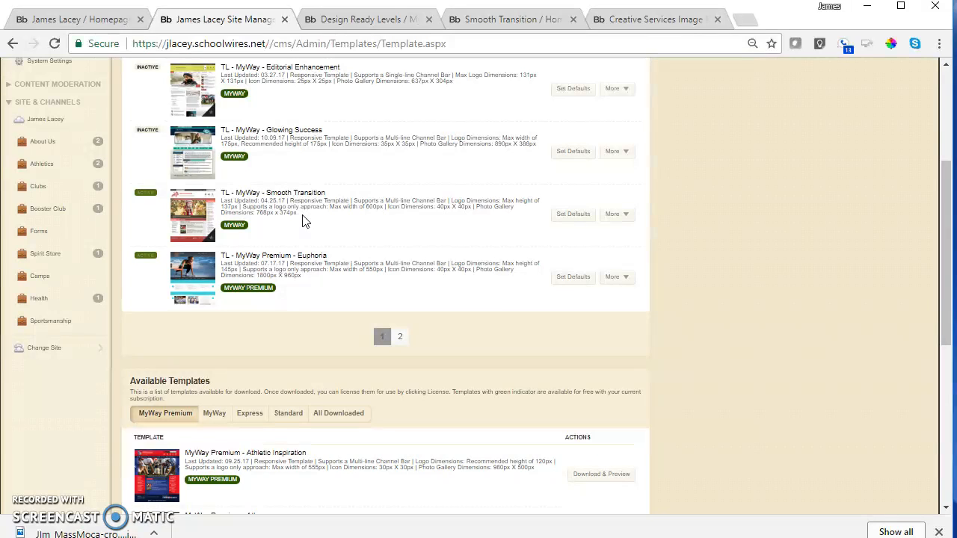
pyautogui.scroll(3, 304, 220)
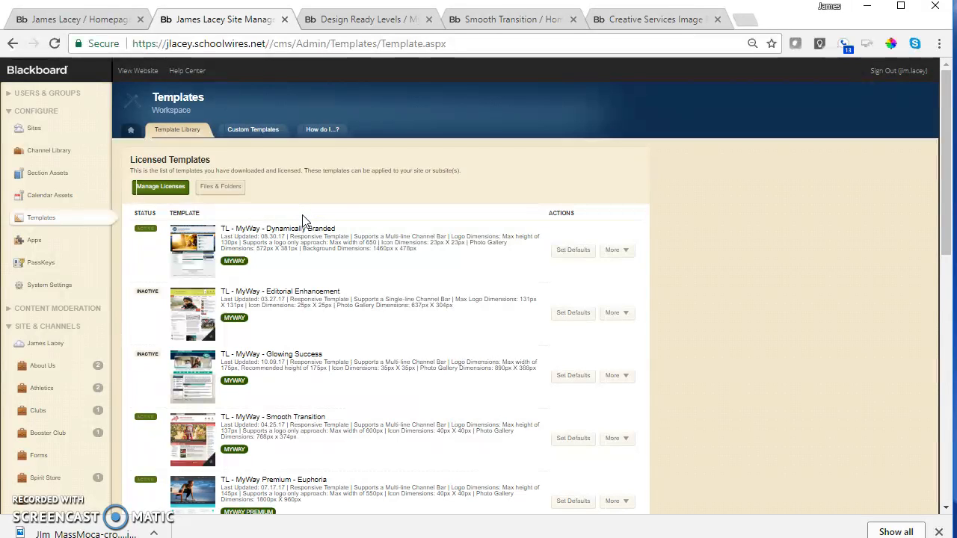
# Examine the Smooth Transition demo site's home page layout, from the header to the embedded content
pyautogui.click(505, 23)
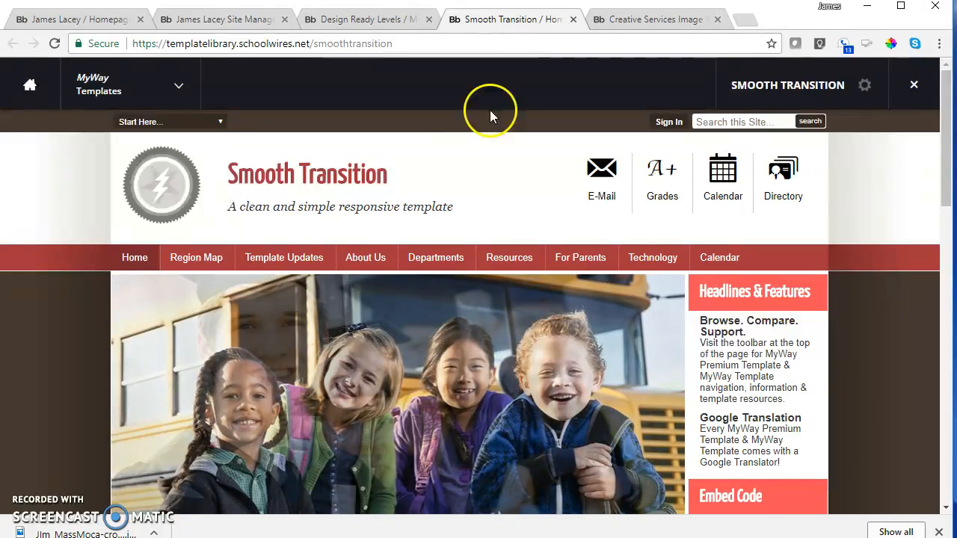
pyautogui.scroll(-5, 332, 234)
pyautogui.scroll(-4, 331, 234)
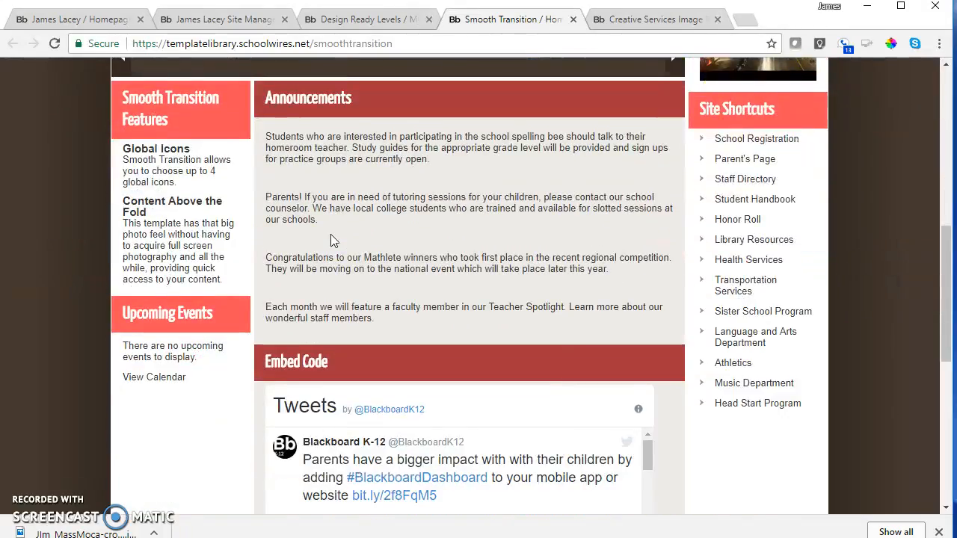
pyautogui.scroll(9, 330, 234)
pyautogui.scroll(2, 331, 234)
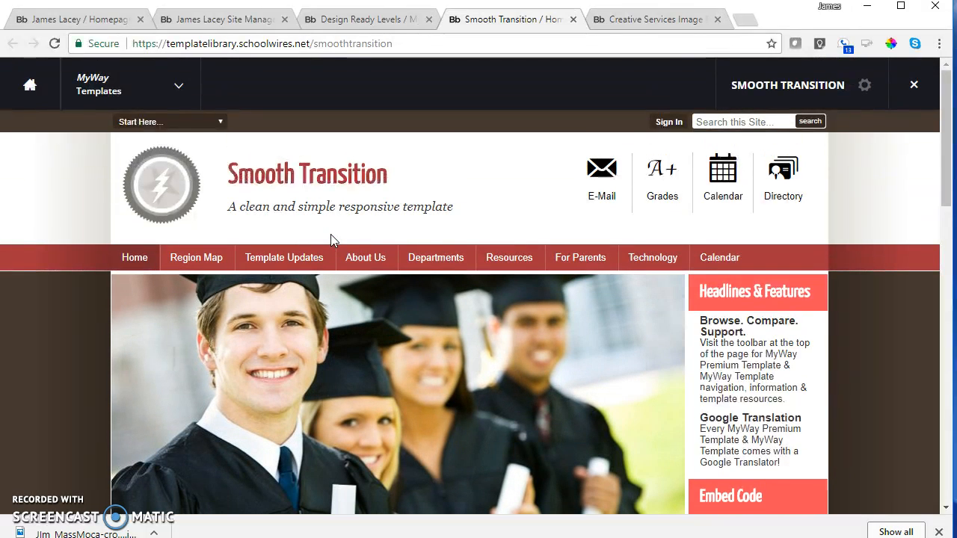
# Show the Smooth Transition template resources and switch to the Creative Services Image Editor's crop size settings
pyautogui.click(865, 87)
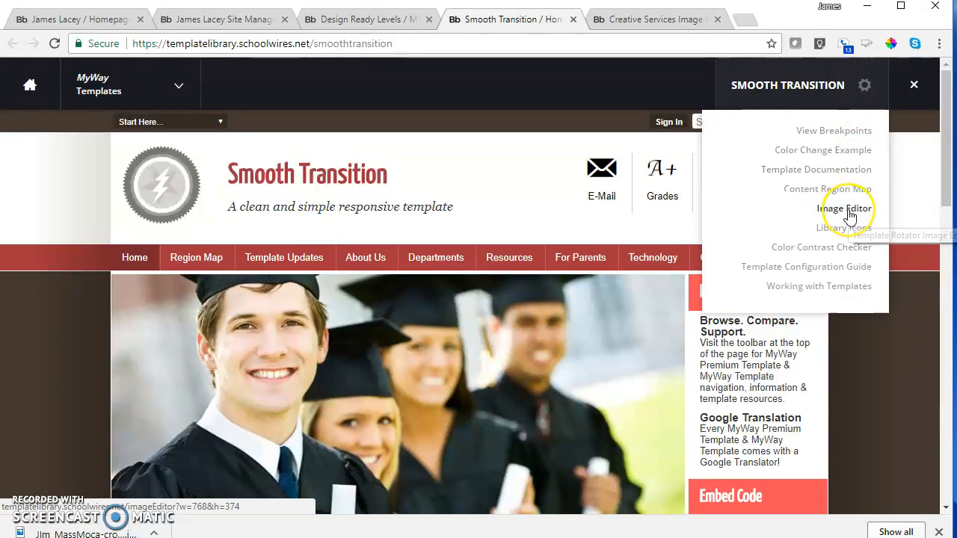
pyautogui.click(658, 28)
pyautogui.scroll(-3, 67, 306)
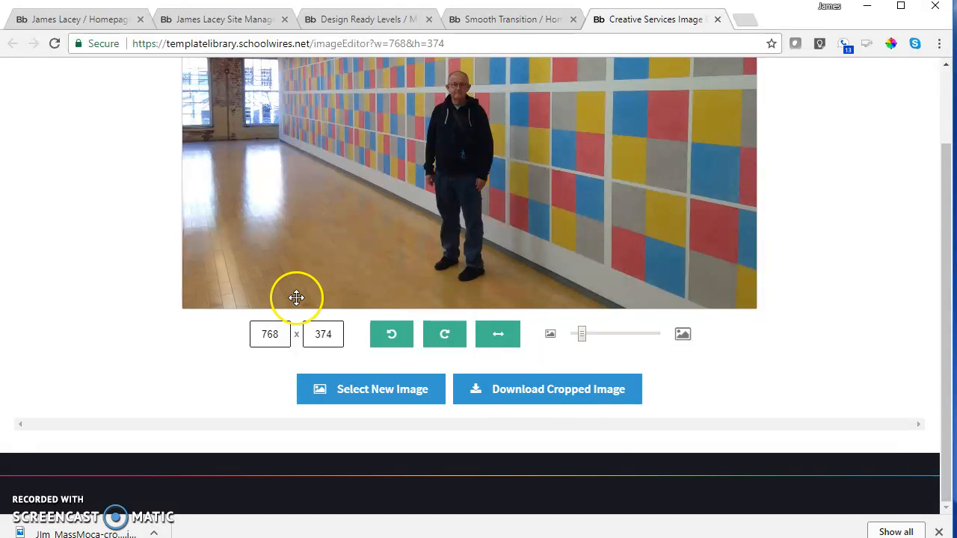
pyautogui.click(285, 337)
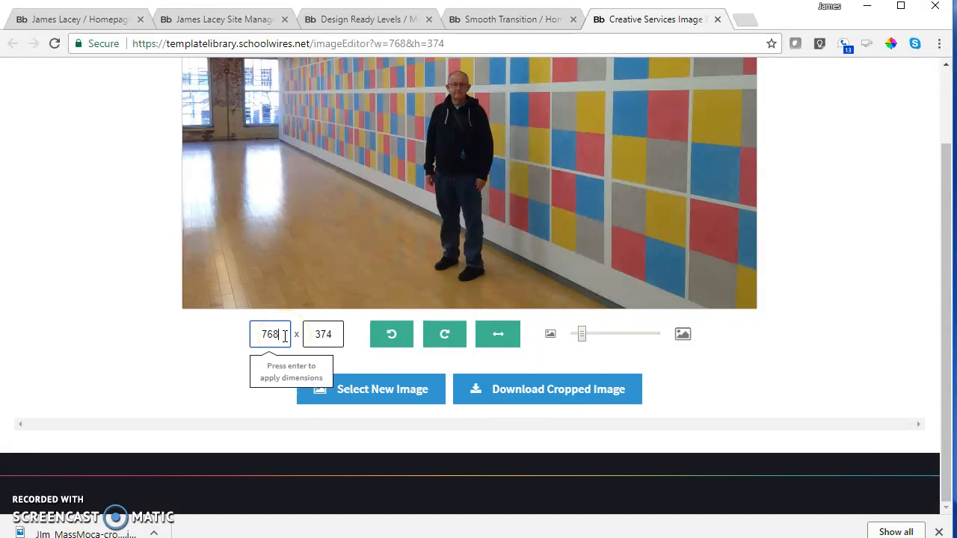
# Load FoxDemoLogo.png into the image editor at the 768 x 374 crop size
pyautogui.click(345, 389)
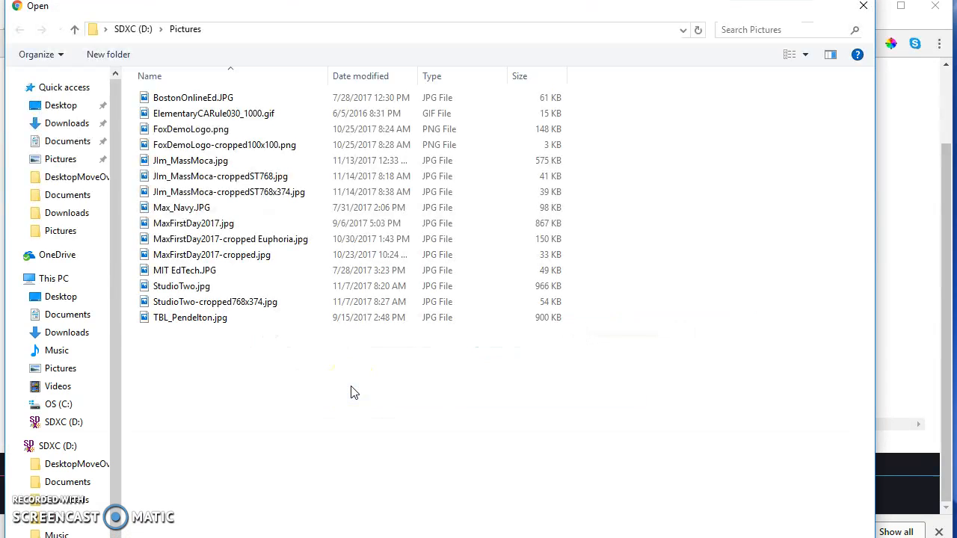
pyautogui.click(196, 133)
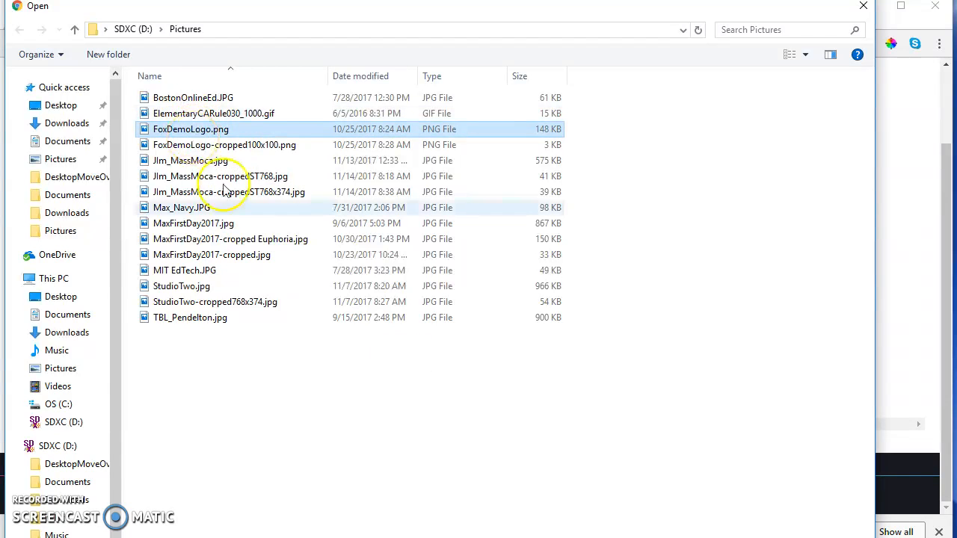
pyautogui.press('Return')
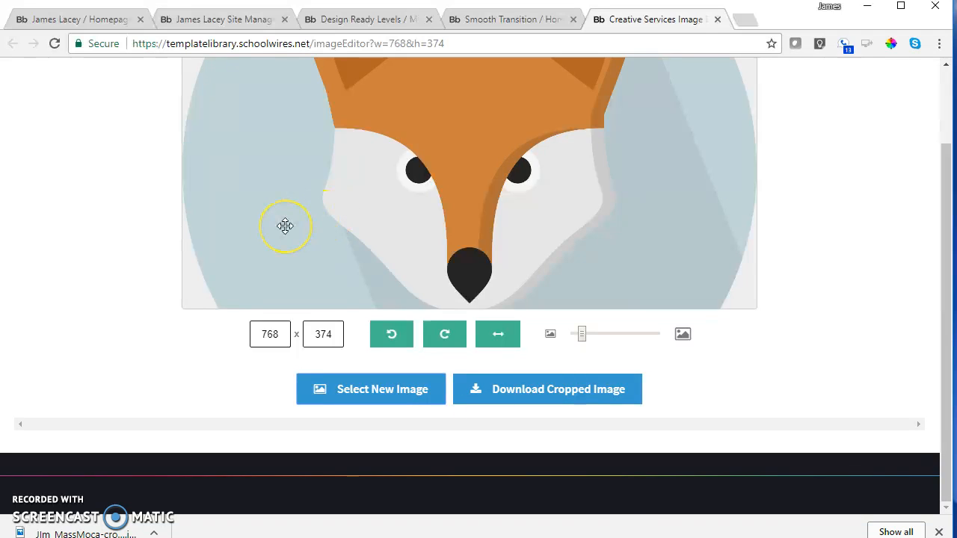
# Set the image editor's crop dimensions to 100 x 100 and apply them
pyautogui.moveTo(285, 334); pyautogui.dragTo(214, 335)
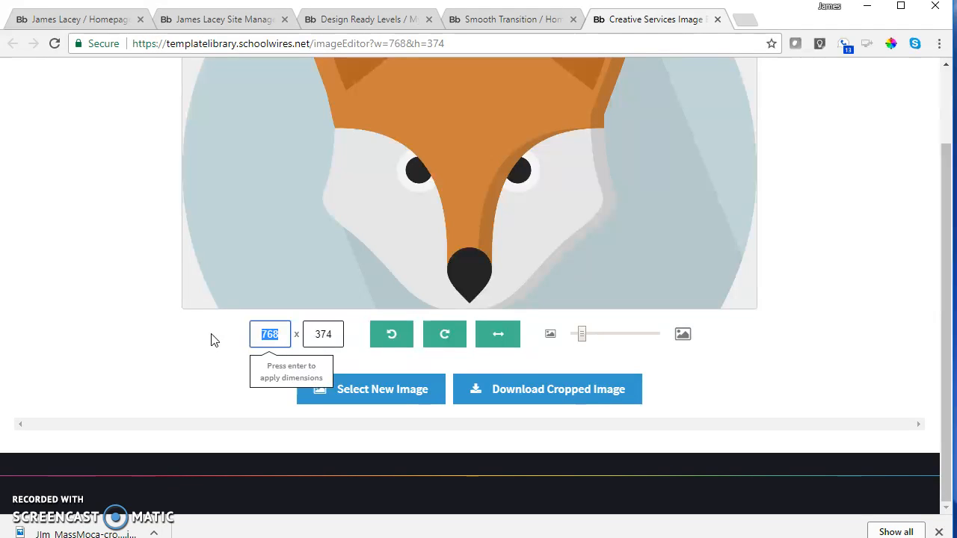
pyautogui.write('100')
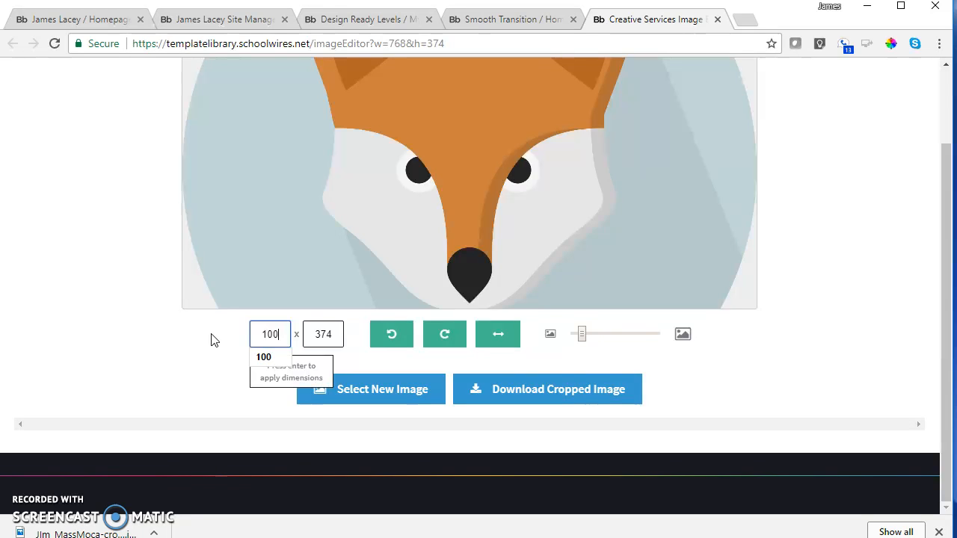
pyautogui.press('Tab')
pyautogui.write('100')
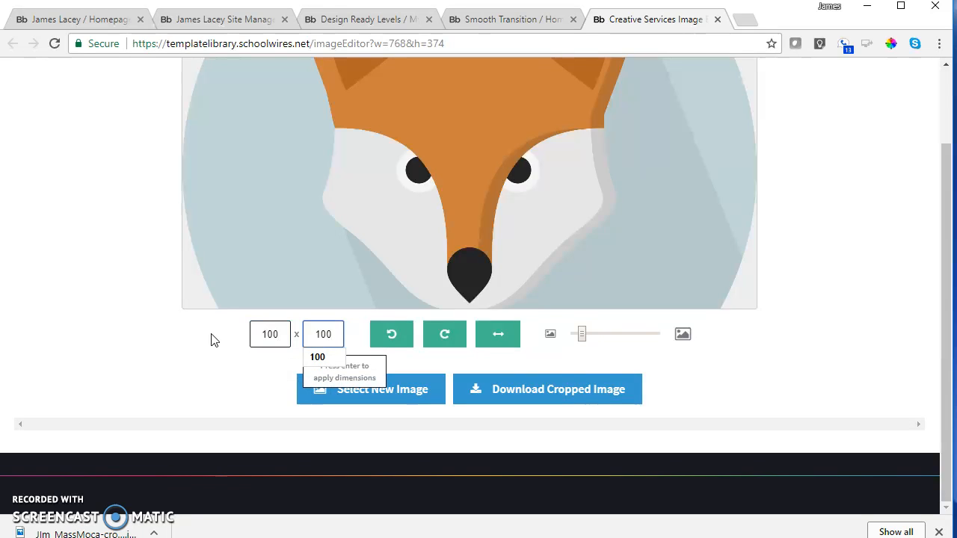
pyautogui.press('Return')
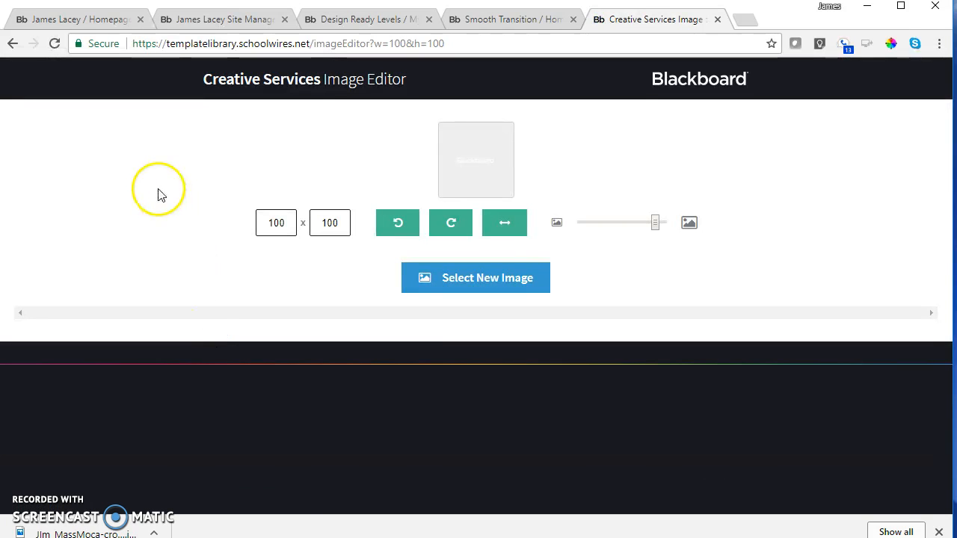
# Load FoxDemoLogo.png into the 100 x 100 crop frame and download the cropped image as FoxDemoLogo-croppedST100x100.png in the Pictures folder
pyautogui.click(453, 283)
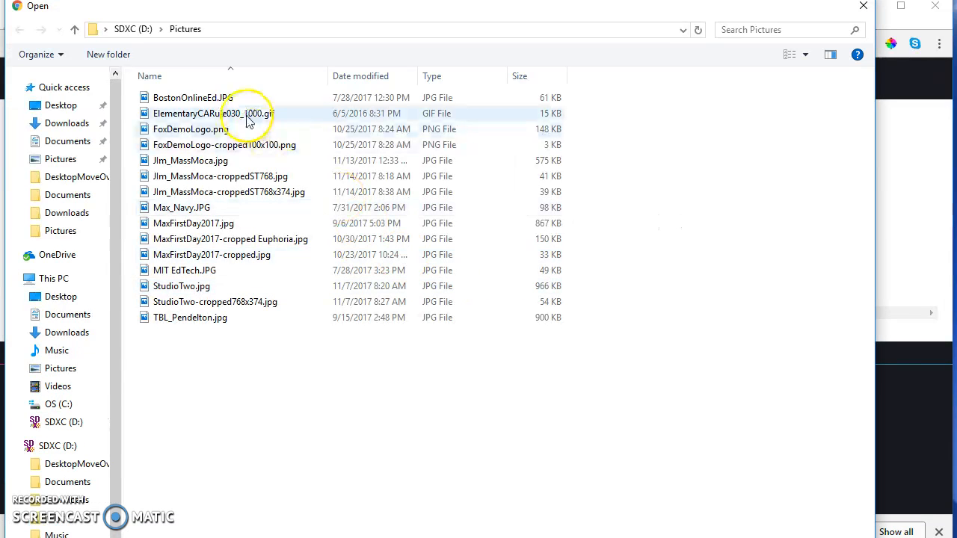
pyautogui.click(192, 129)
pyautogui.press('Return')
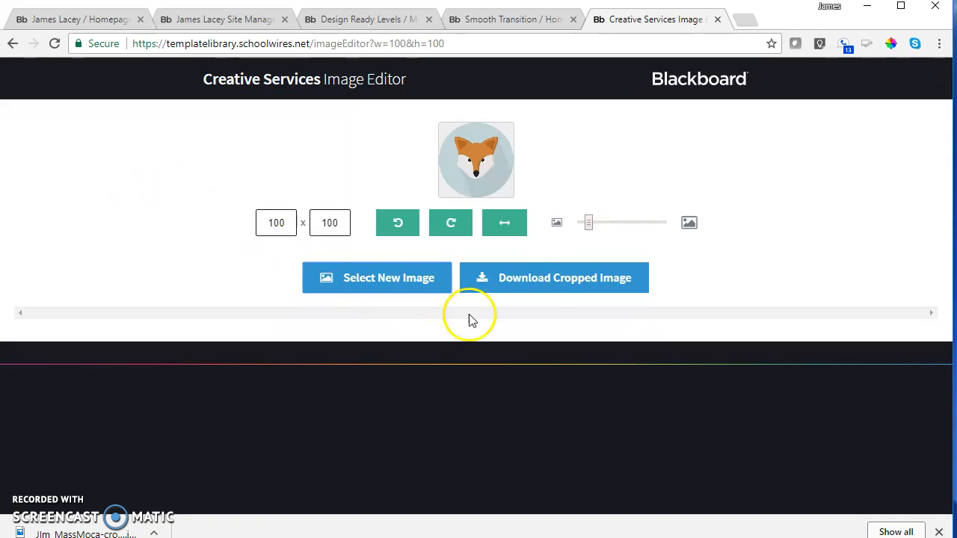
pyautogui.click(542, 280)
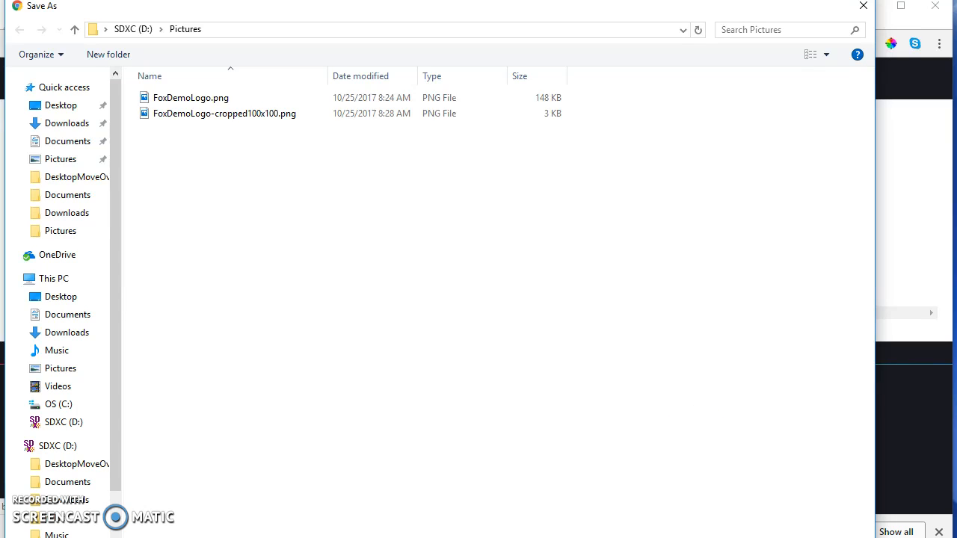
pyautogui.press('Return')
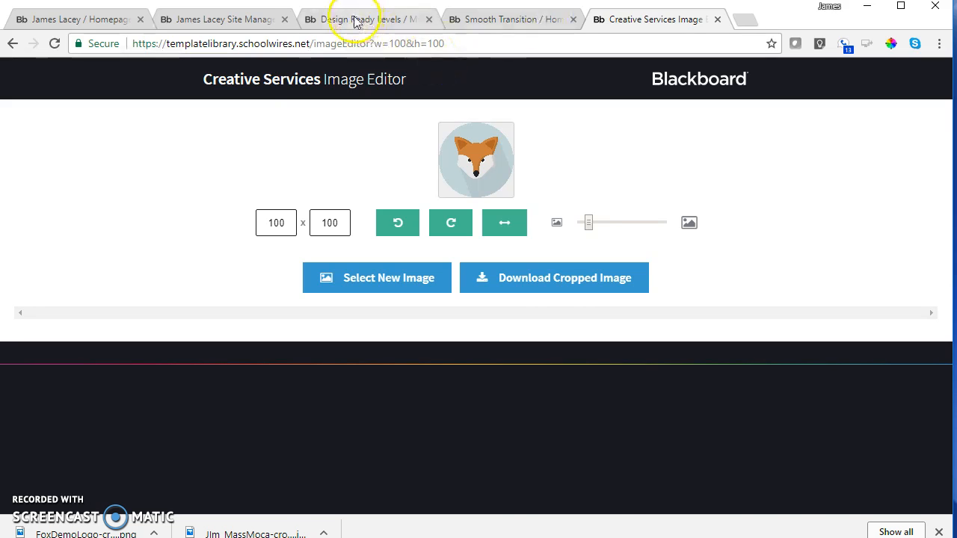
# Return to Site Manager's template library and open the logos folder inside images in its Files & Folders
pyautogui.click(229, 21)
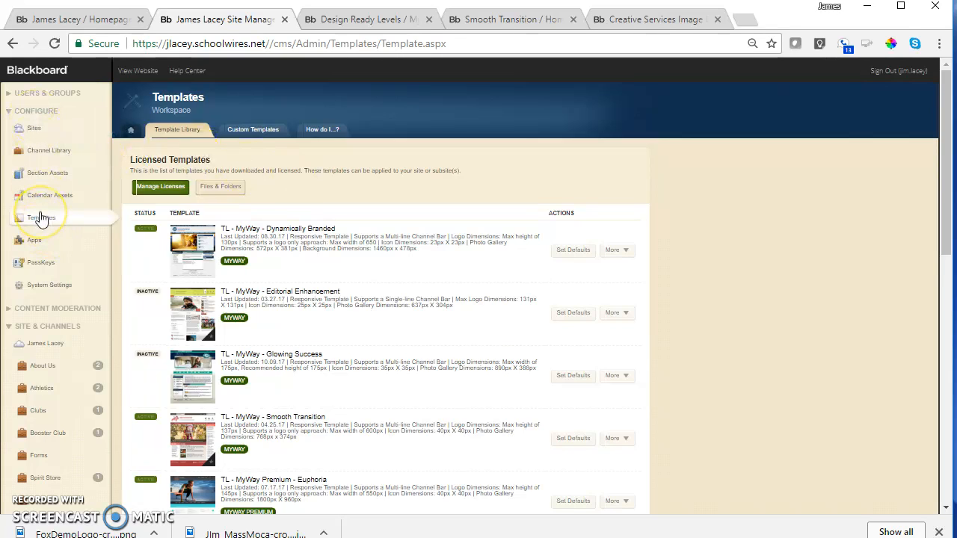
pyautogui.click(222, 193)
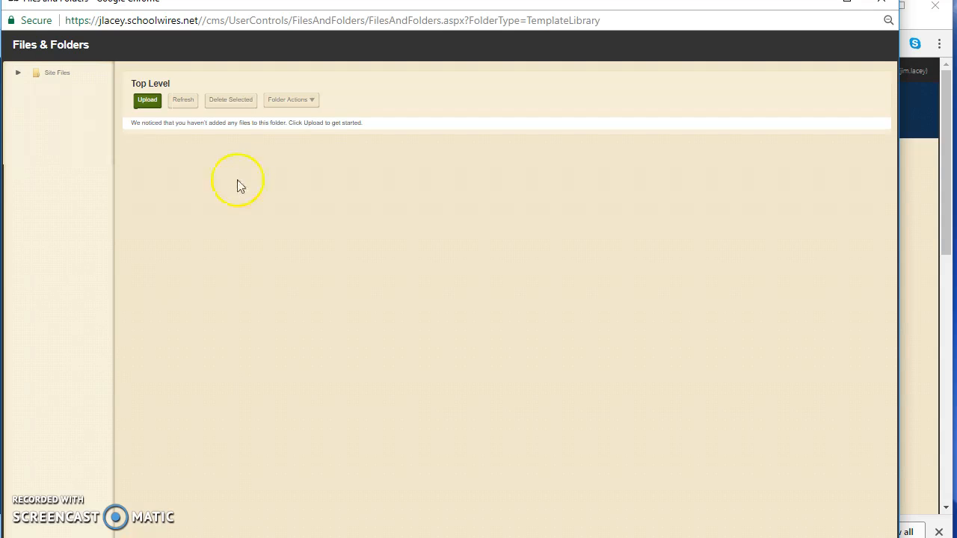
pyautogui.click(58, 78)
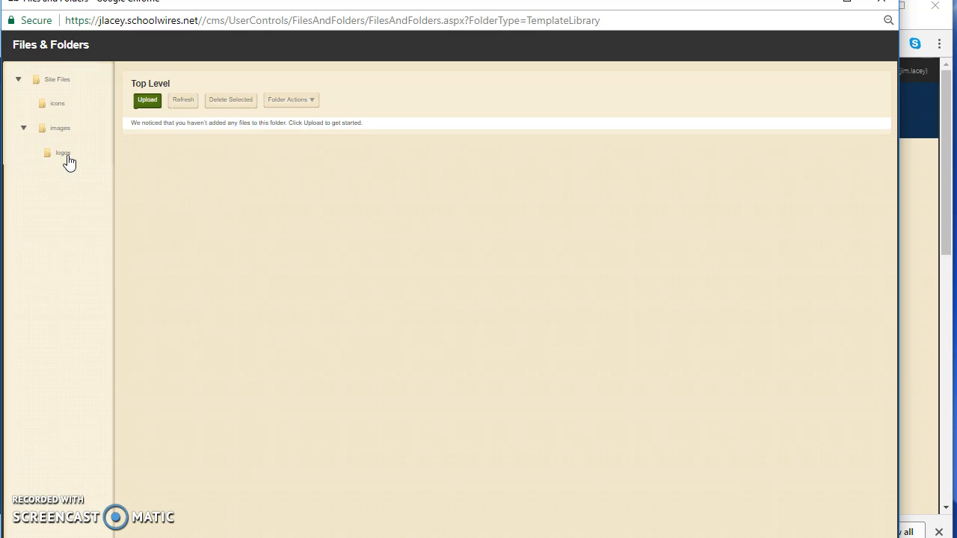
pyautogui.click(67, 157)
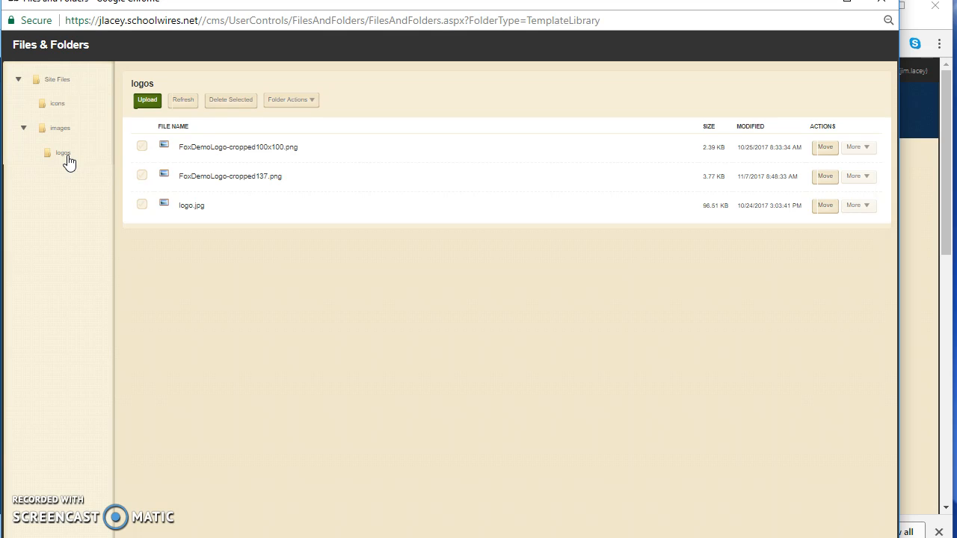
# Upload FoxDemoLogo-croppedST100x100.png from the Pictures folder to the logos folder
pyautogui.click(142, 101)
pyautogui.click(240, 138)
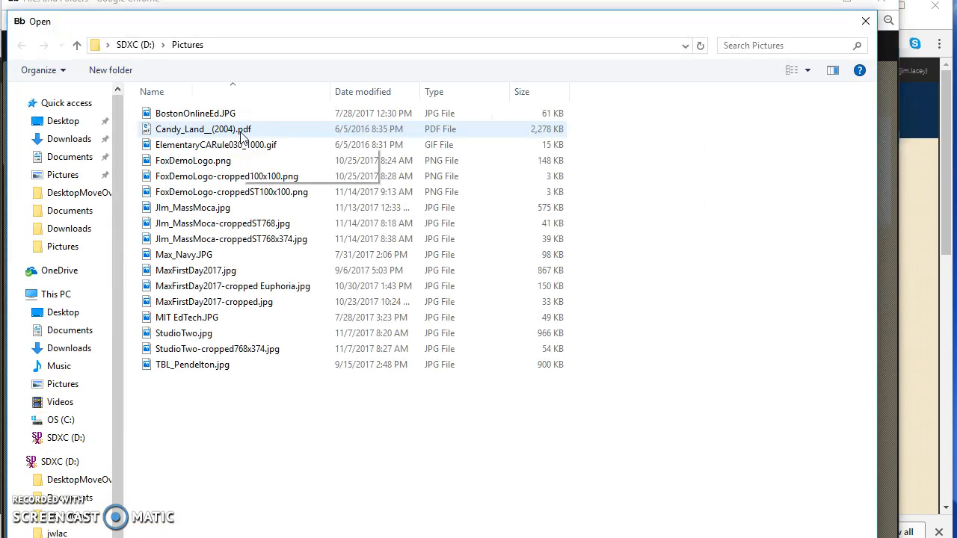
pyautogui.click(239, 151)
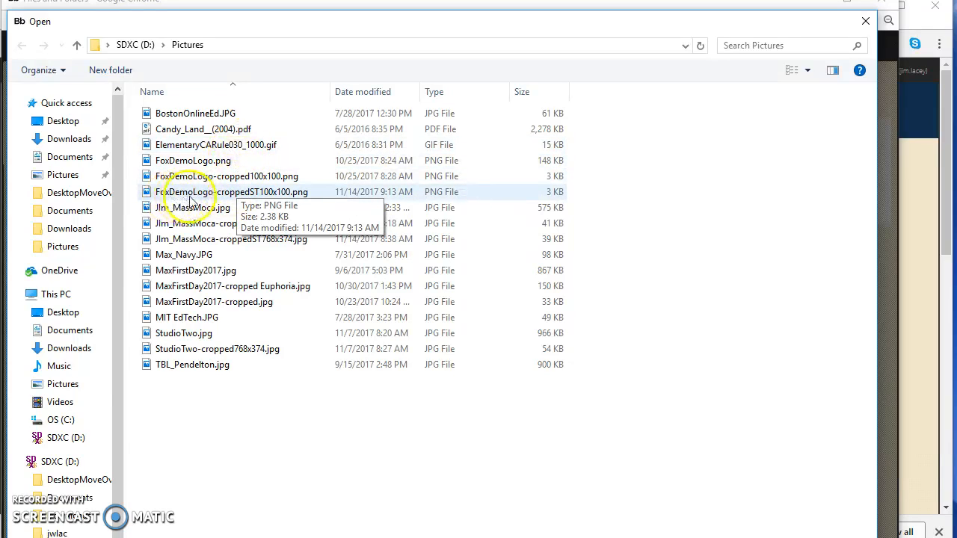
pyautogui.click(275, 197)
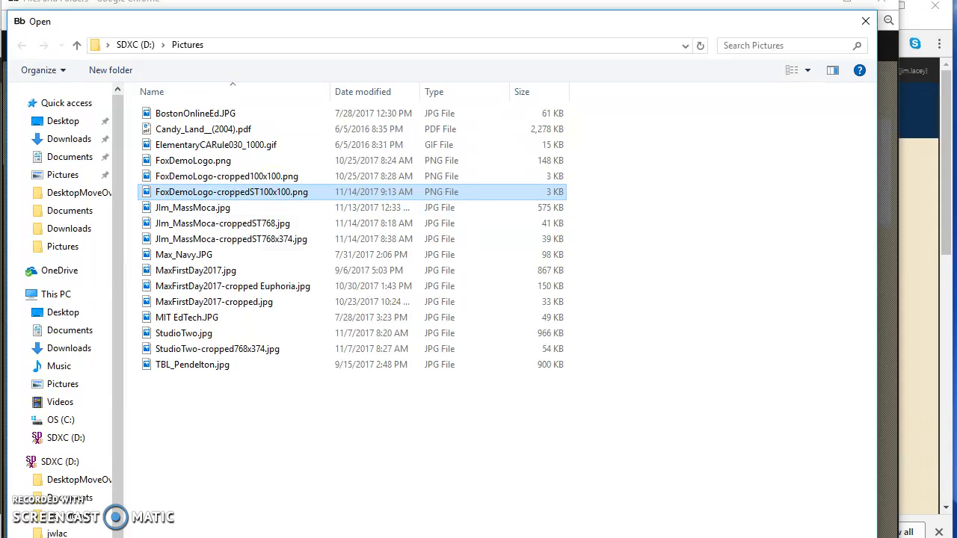
pyautogui.press('Return')
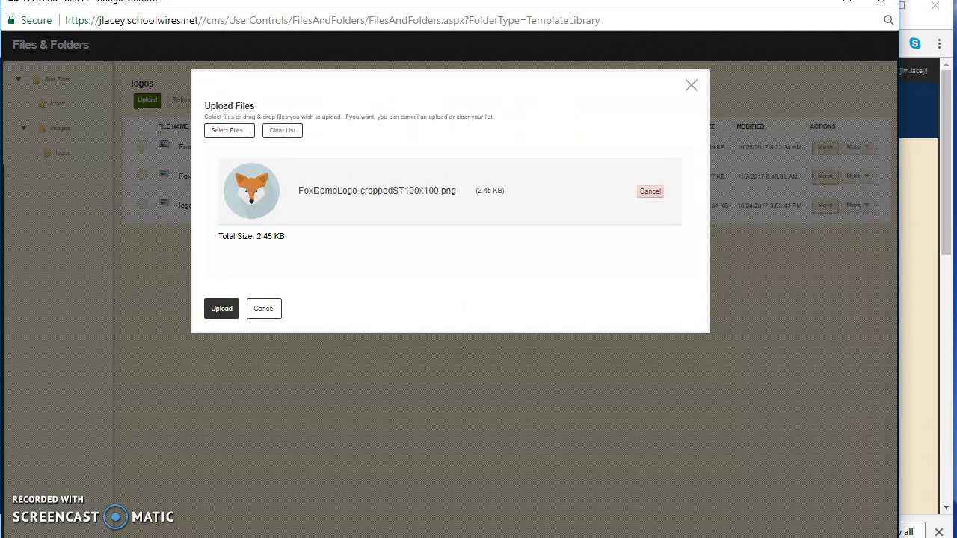
pyautogui.click(219, 309)
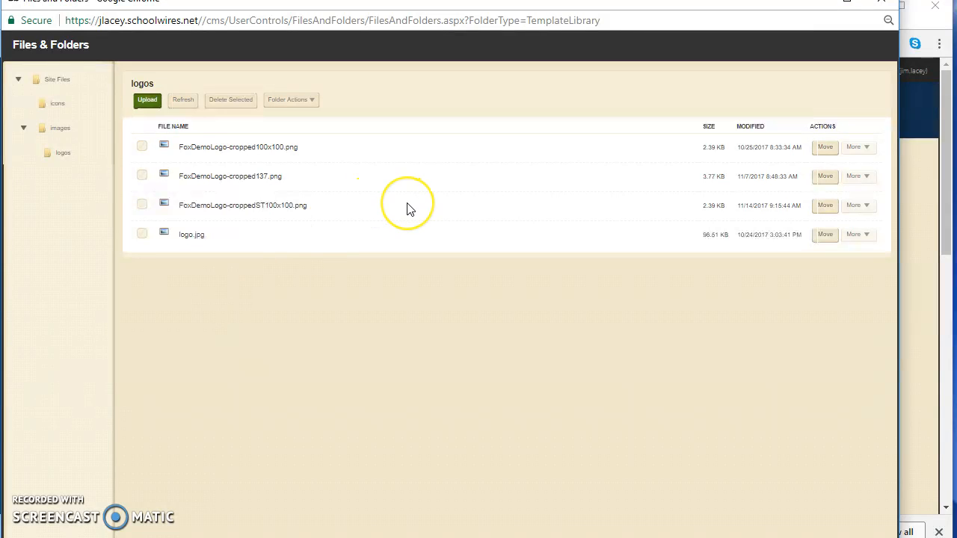
# Delete FoxDemoLogo-cropped100x100.png and FoxDemoLogo-cropped137.png from the logos folder and close the Files & Folders window
pyautogui.click(143, 177)
pyautogui.click(143, 148)
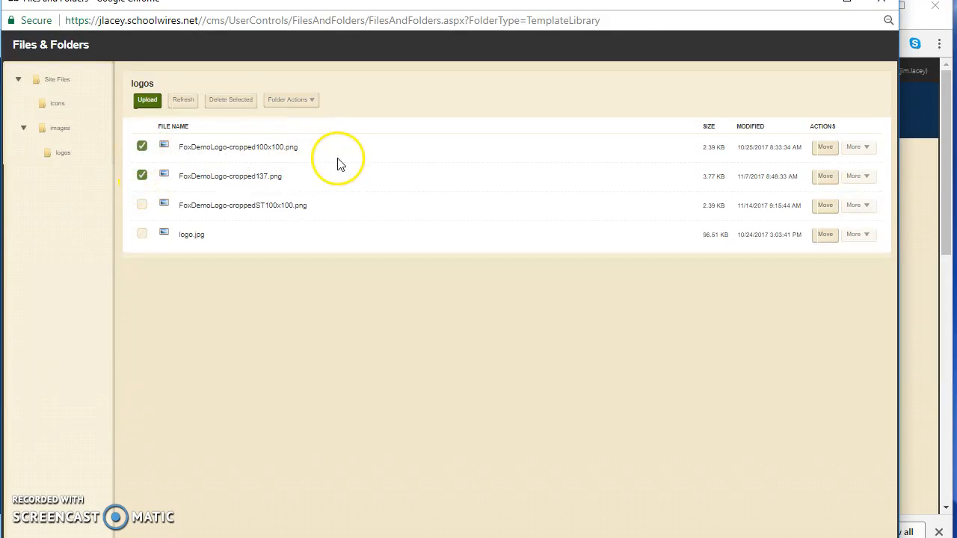
pyautogui.click(234, 104)
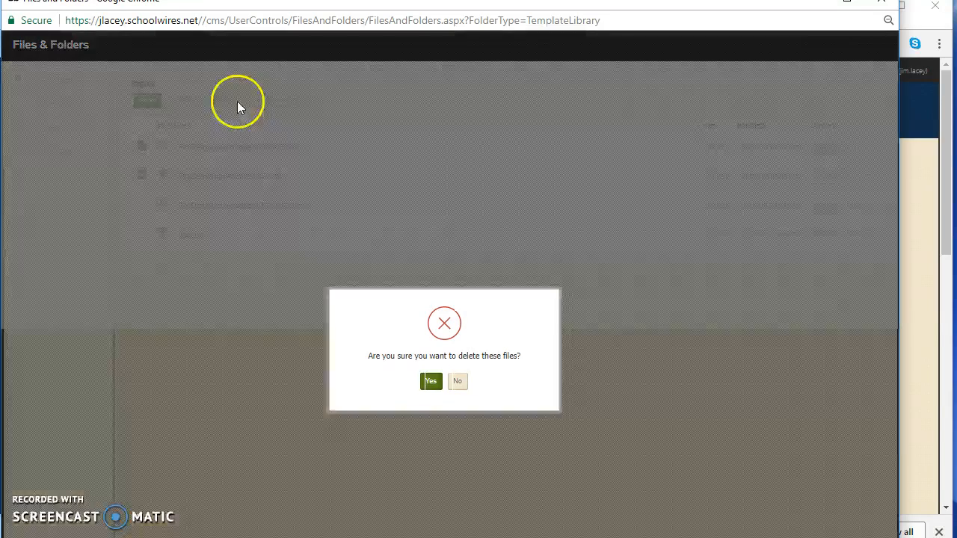
pyautogui.click(432, 383)
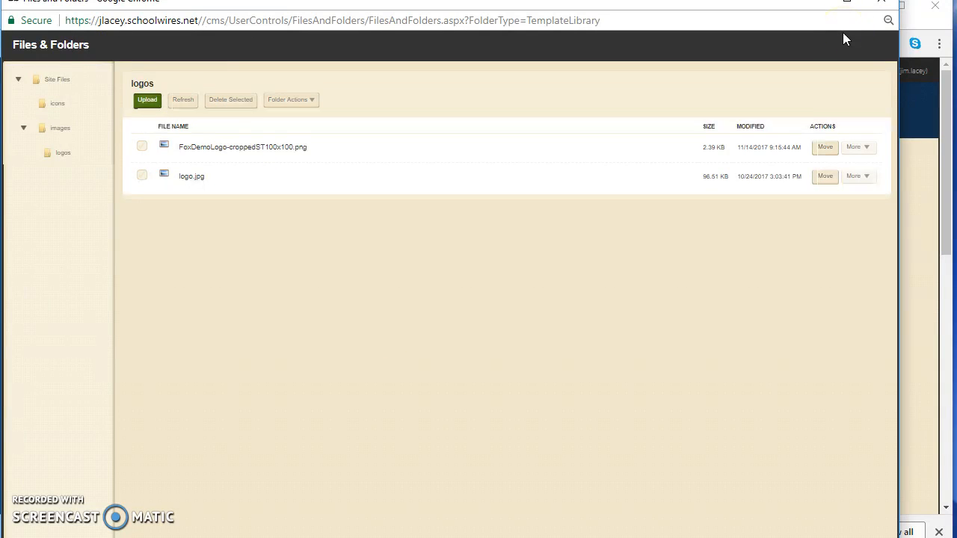
pyautogui.click(882, 7)
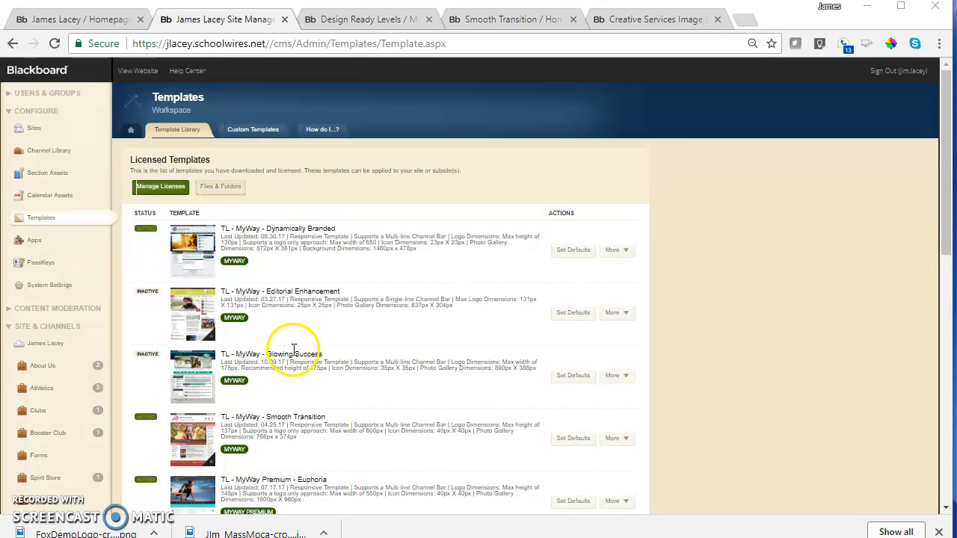
# Open the main site's advanced settings and start configuring its TL - MyWay - Smooth Transition template
pyautogui.click(34, 349)
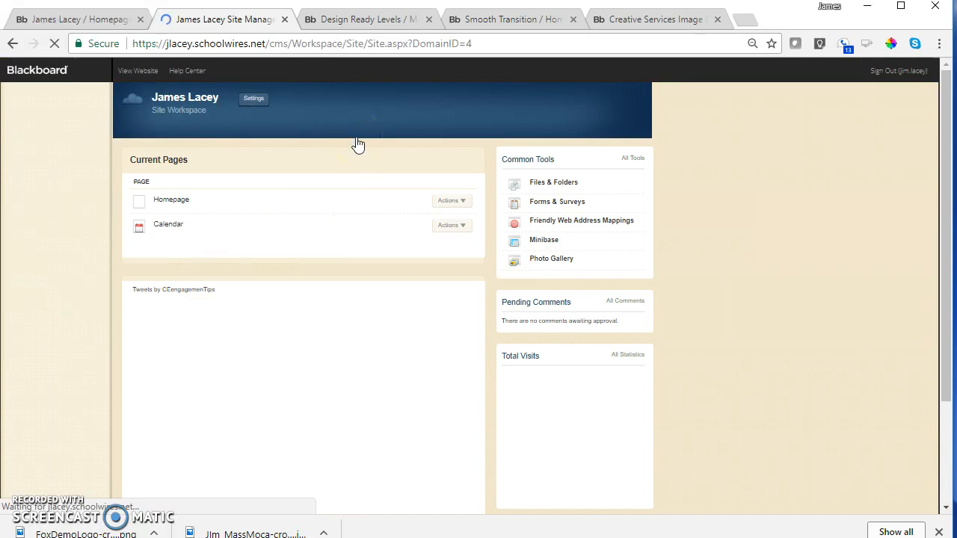
pyautogui.click(253, 98)
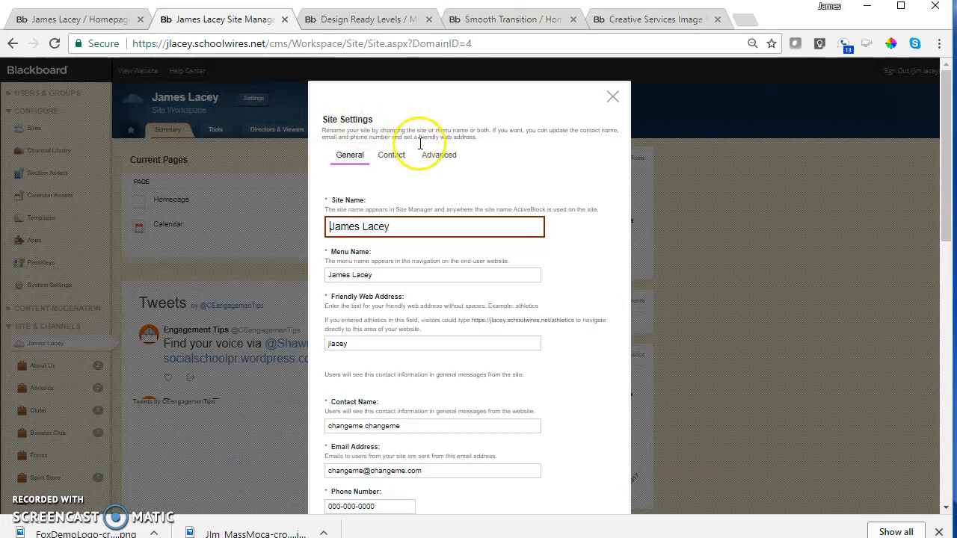
pyautogui.click(444, 161)
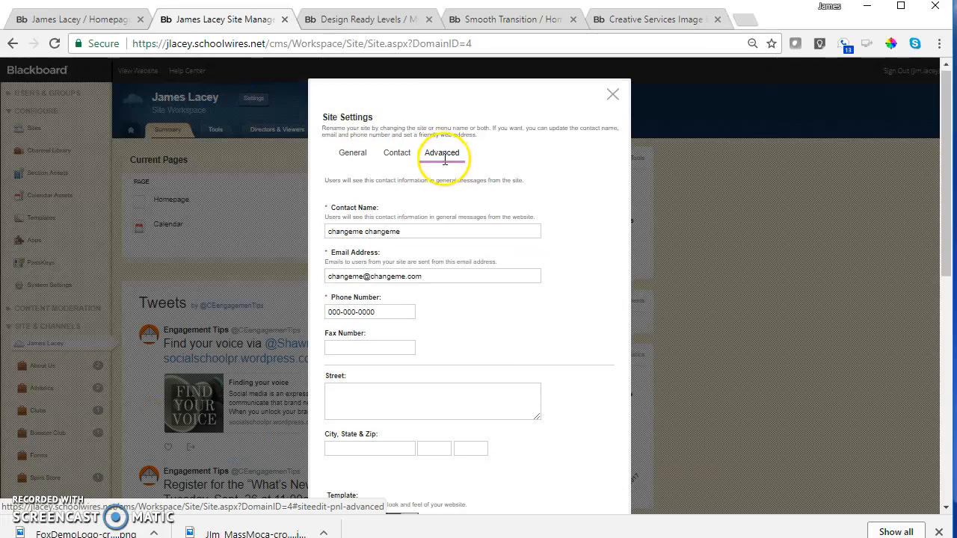
pyautogui.scroll(-2, 442, 162)
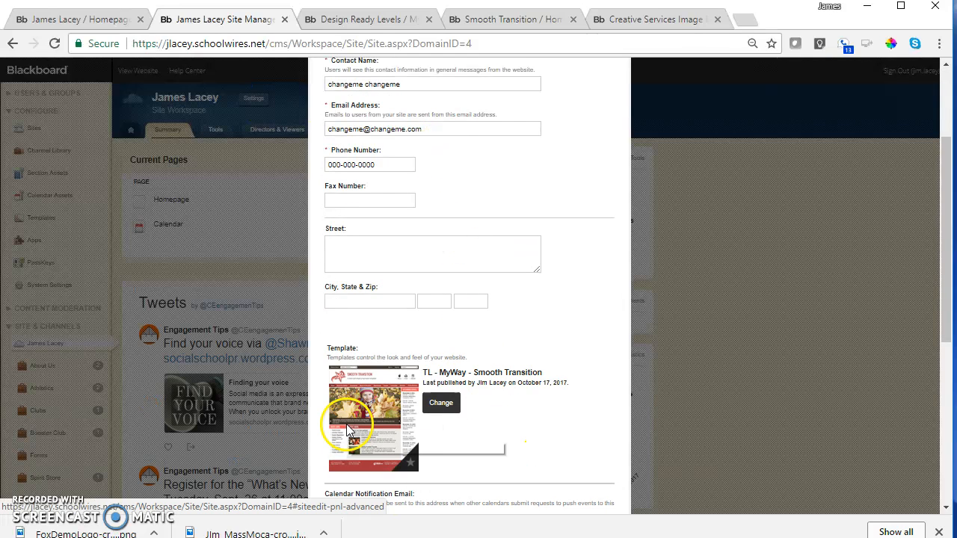
pyautogui.click(441, 404)
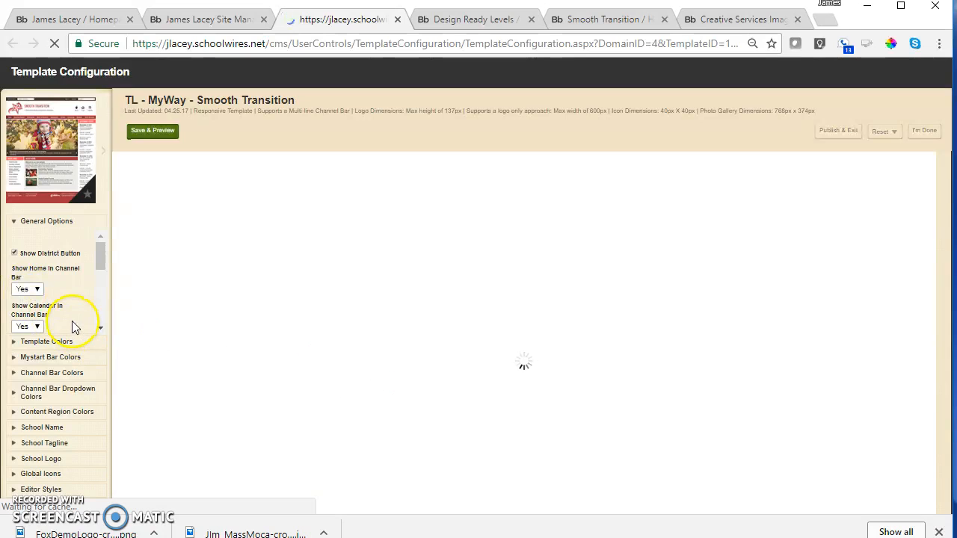
# Replace the template's school logo with the fox image from the logos folder
pyautogui.scroll(-3, 73, 325)
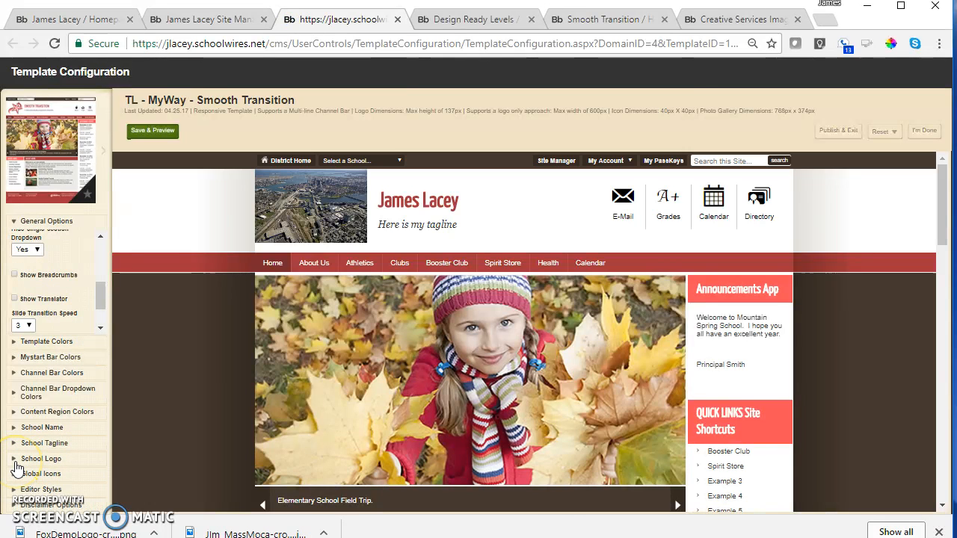
pyautogui.click(16, 461)
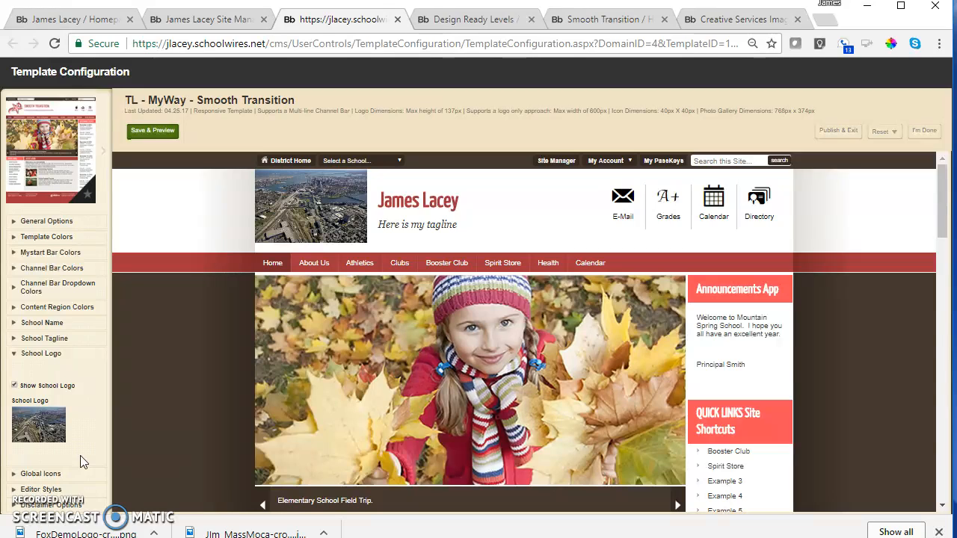
pyautogui.click(35, 428)
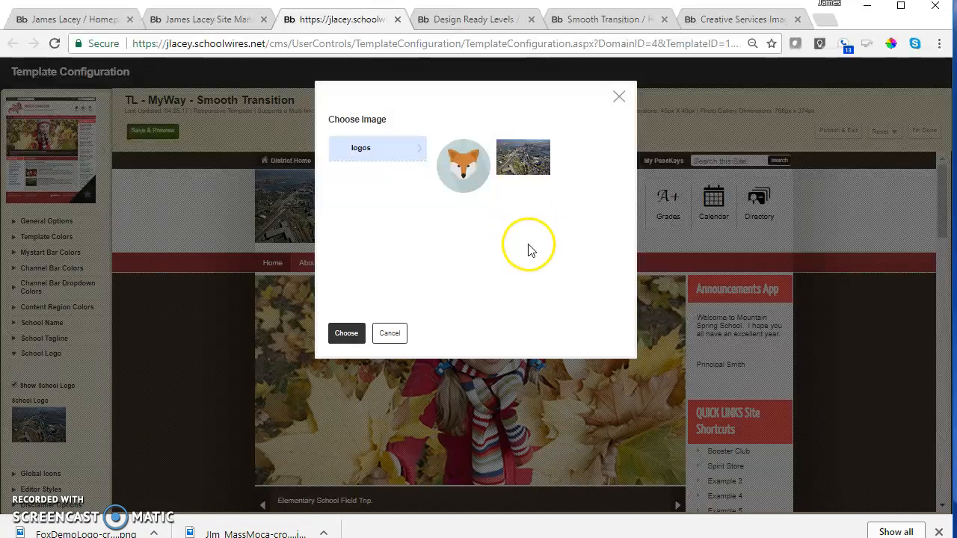
pyautogui.click(462, 172)
pyautogui.click(348, 332)
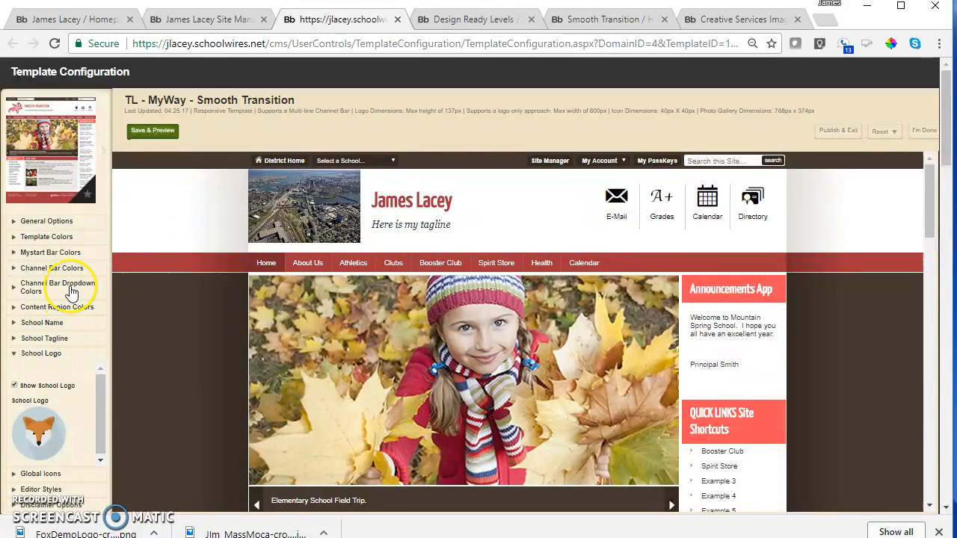
# Publish the Smooth Transition template configuration to the site and exit the configuration page
pyautogui.scroll(-3, 71, 292)
pyautogui.scroll(3, 71, 292)
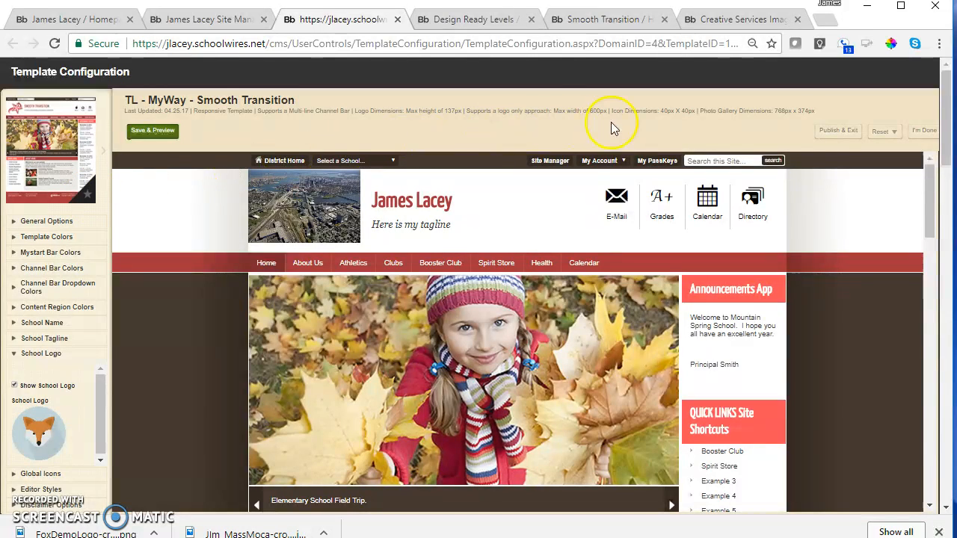
pyautogui.click(839, 132)
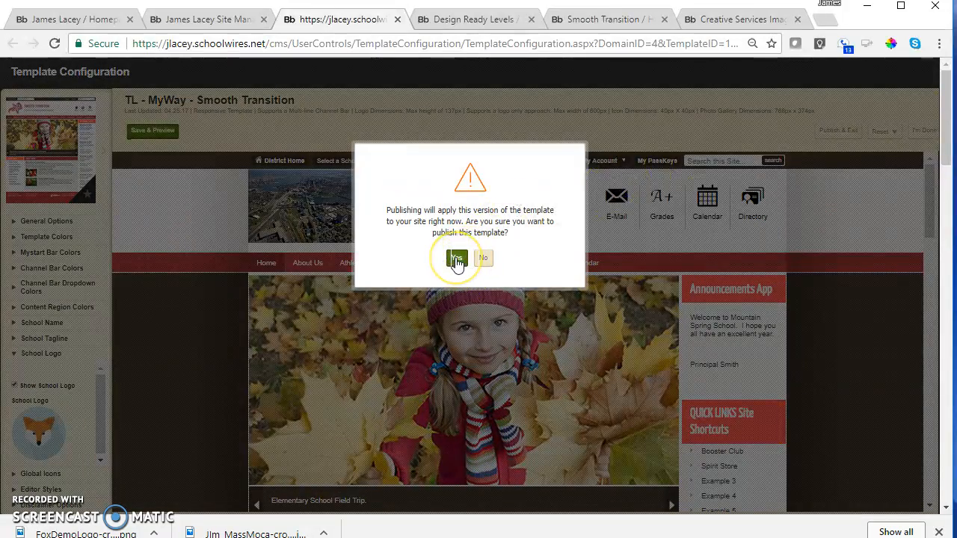
pyautogui.click(457, 259)
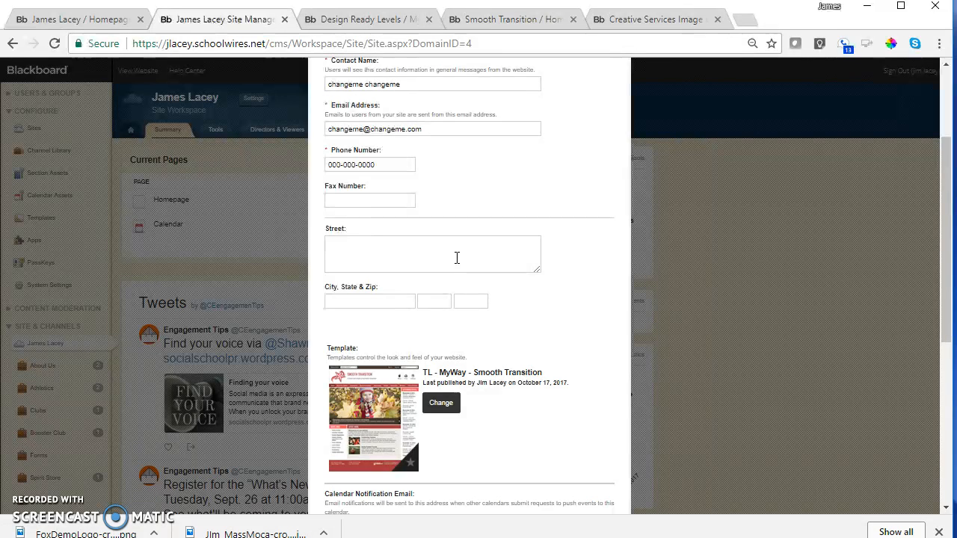
# Save the site settings and reload the school site's homepage to check the header logo
pyautogui.scroll(-5, 457, 258)
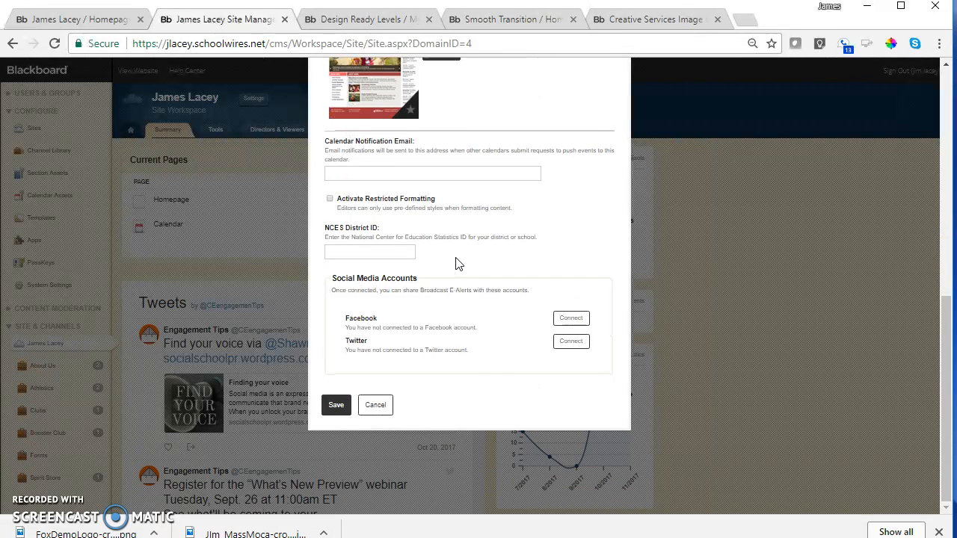
pyautogui.click(334, 406)
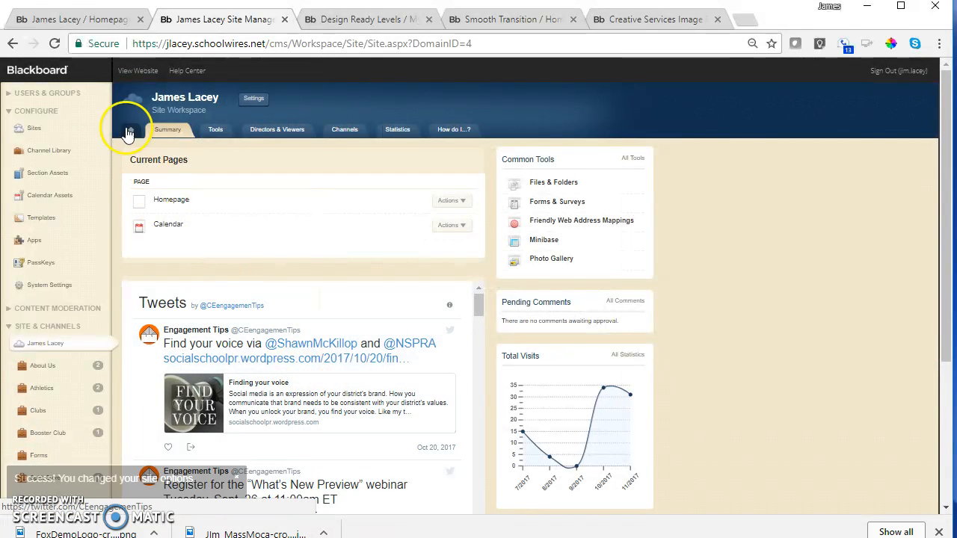
pyautogui.click(57, 21)
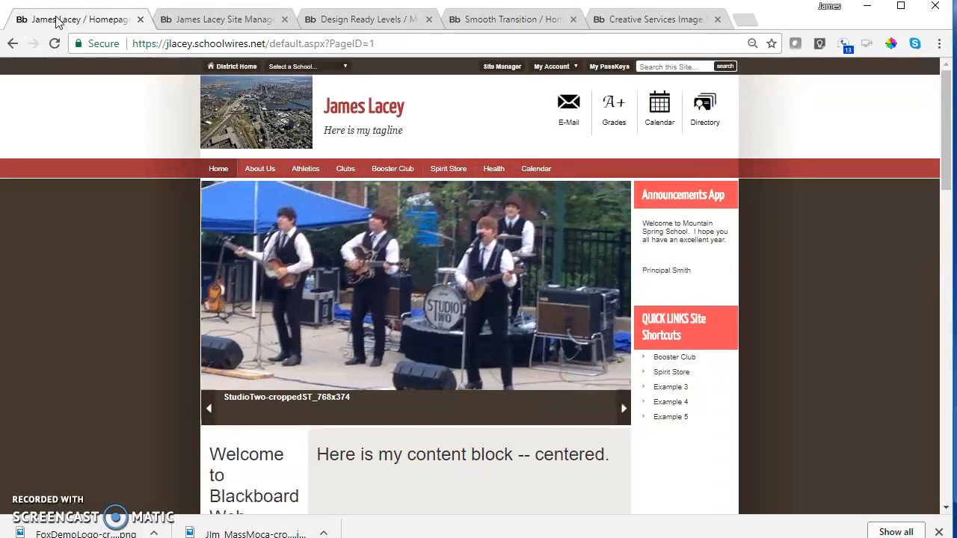
pyautogui.click(54, 44)
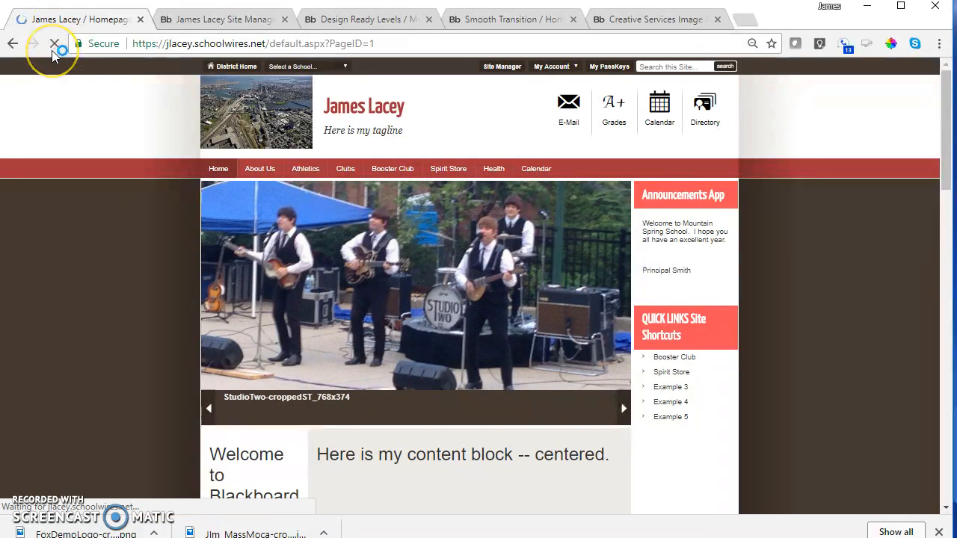